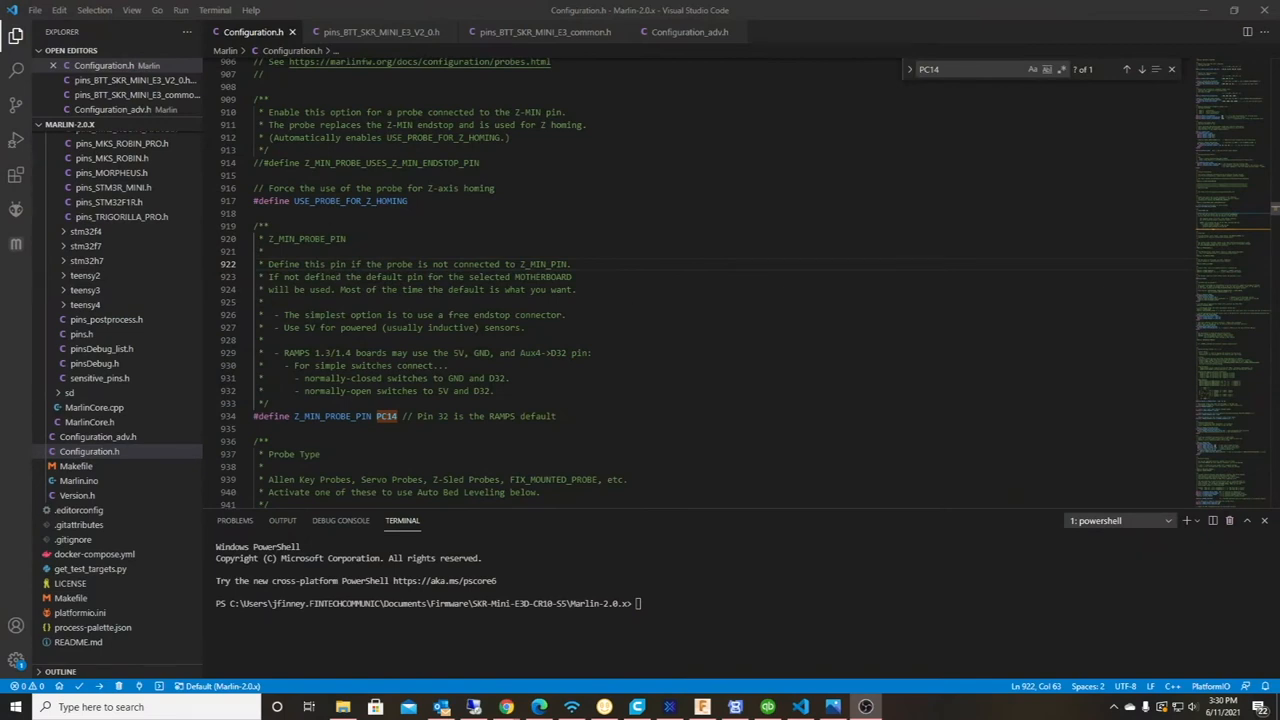
pyautogui.scroll(2, 700, 300)
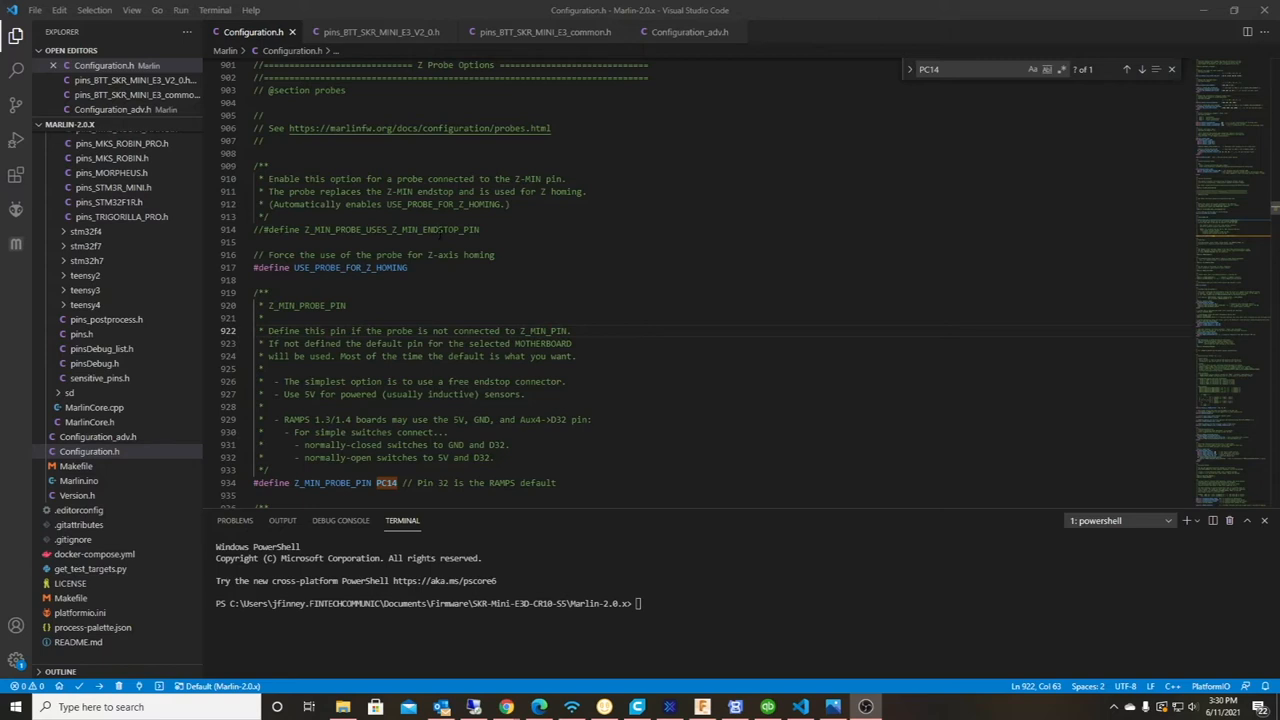
# Show the SKR Mini E3 V2.0 pinout image from Photos beside the editor
pyautogui.click(833, 707)
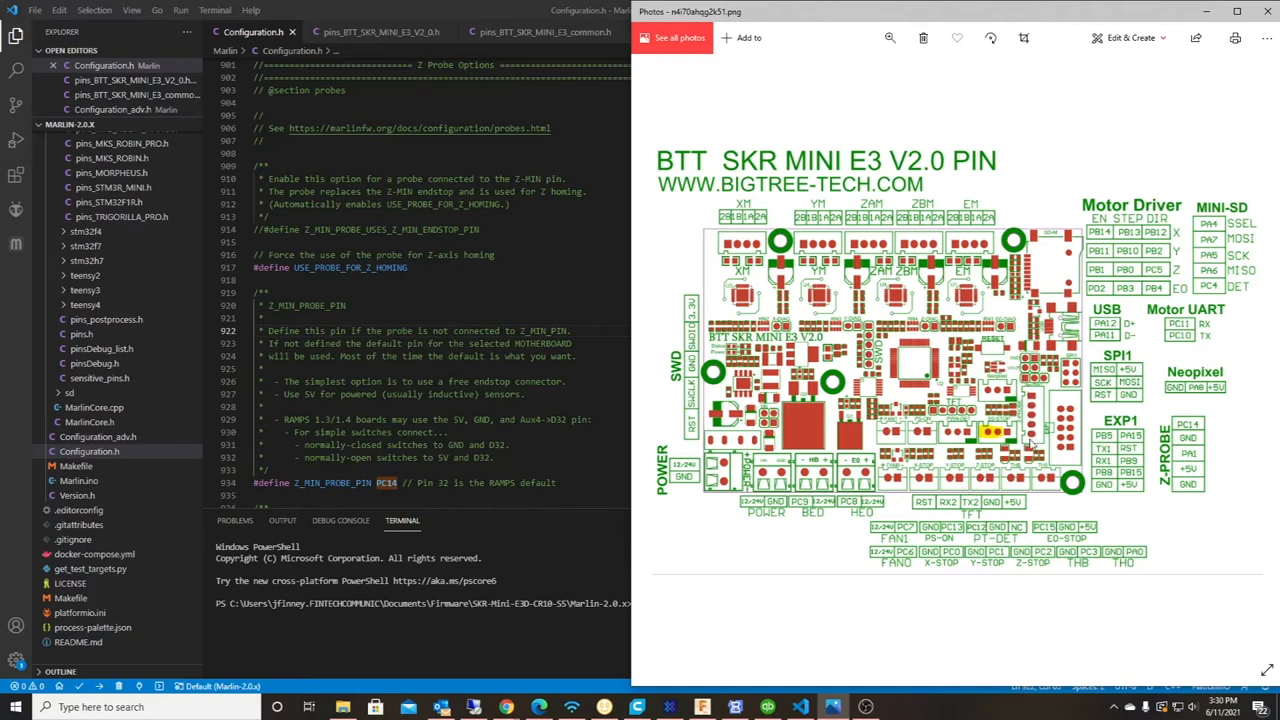
pyautogui.scroll(-1, 426, 283)
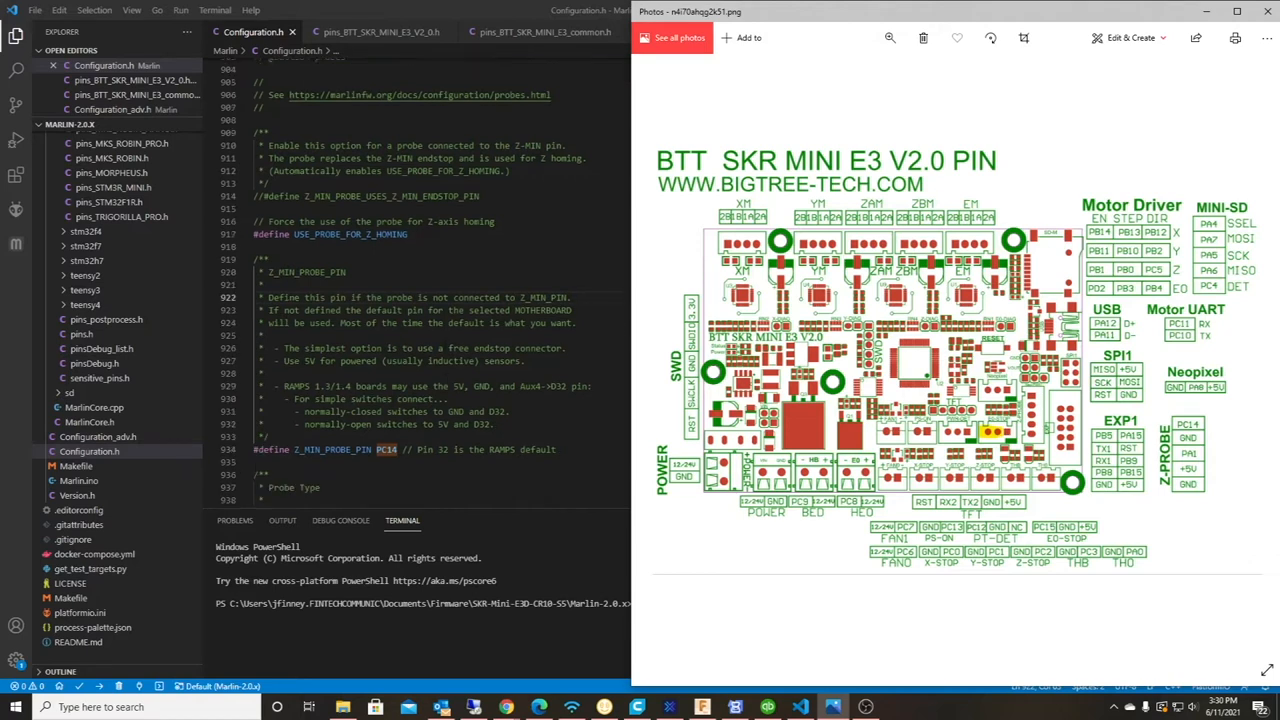
pyautogui.scroll(-2, 426, 283)
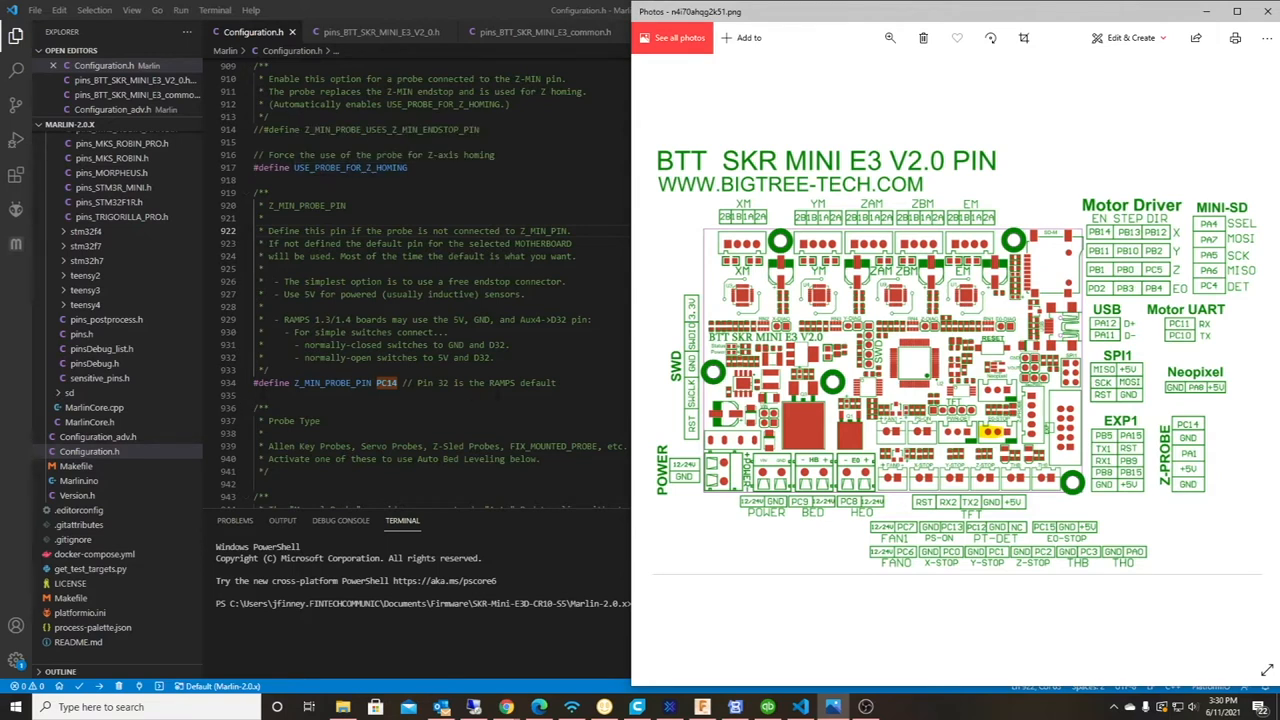
pyautogui.scroll(-1, 420, 390)
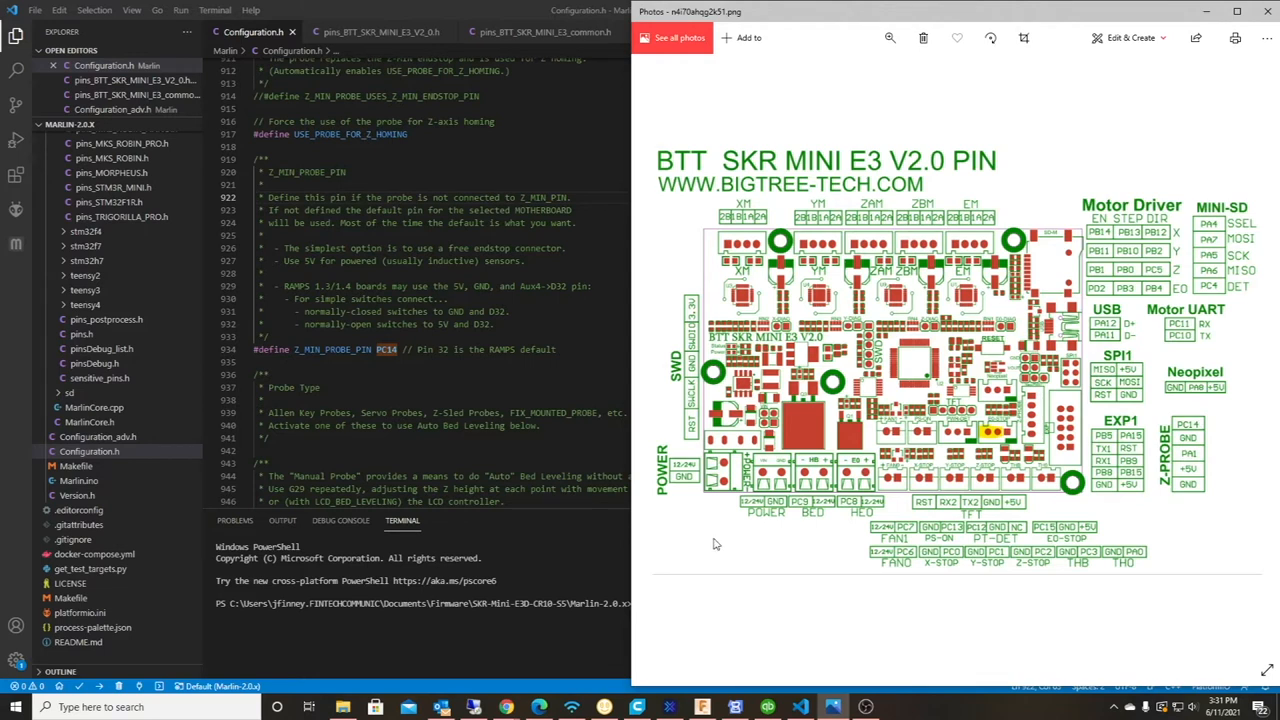
pyautogui.scroll(-3, 420, 300)
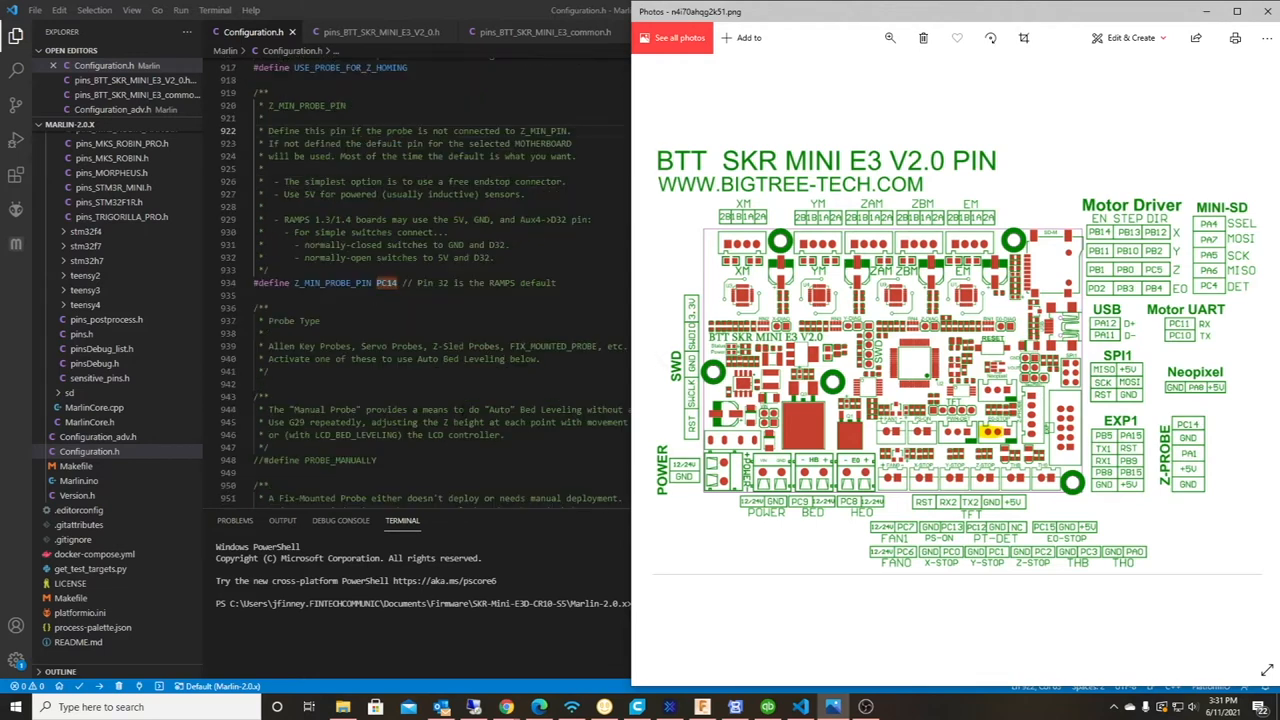
# Bring the code editor back to the front over the pinout image
pyautogui.click(832, 707)
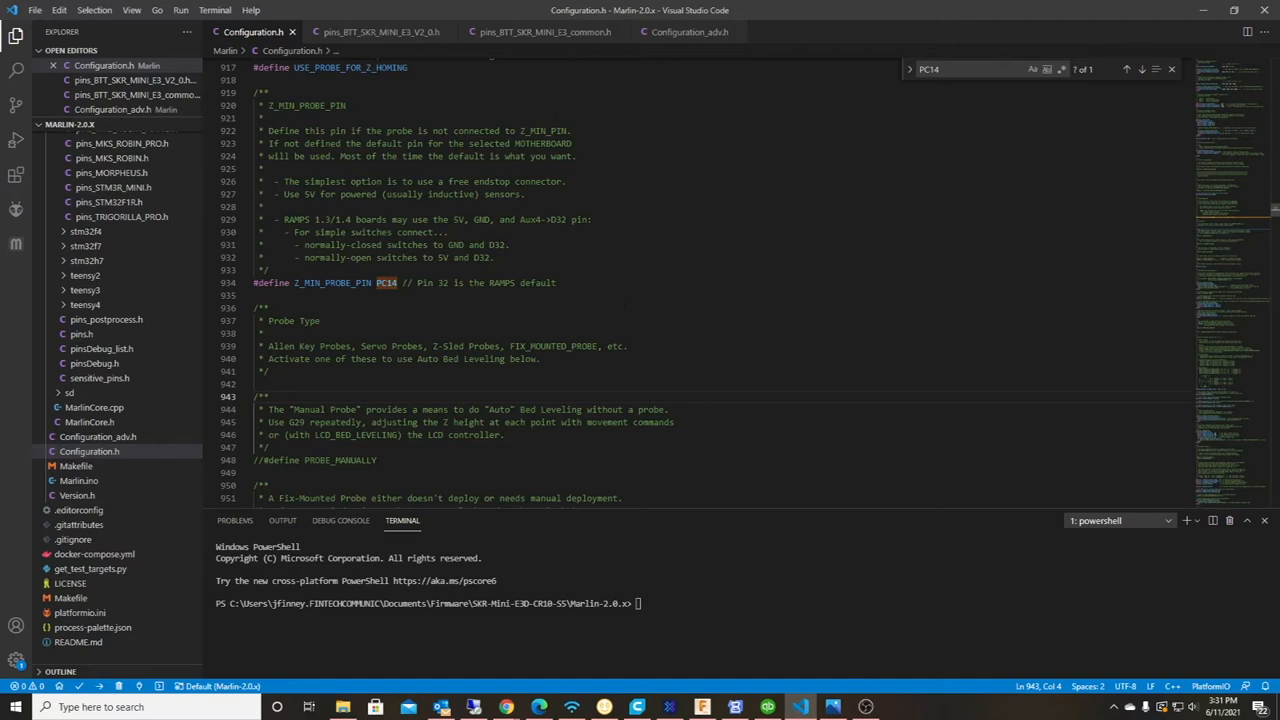
# Confirm Z_MIN_PROBE_PIN is PC14 in pins_BTT_SKR_MINI_E3_common.h and recheck the pinout image
pyautogui.doubleClick(386, 282)
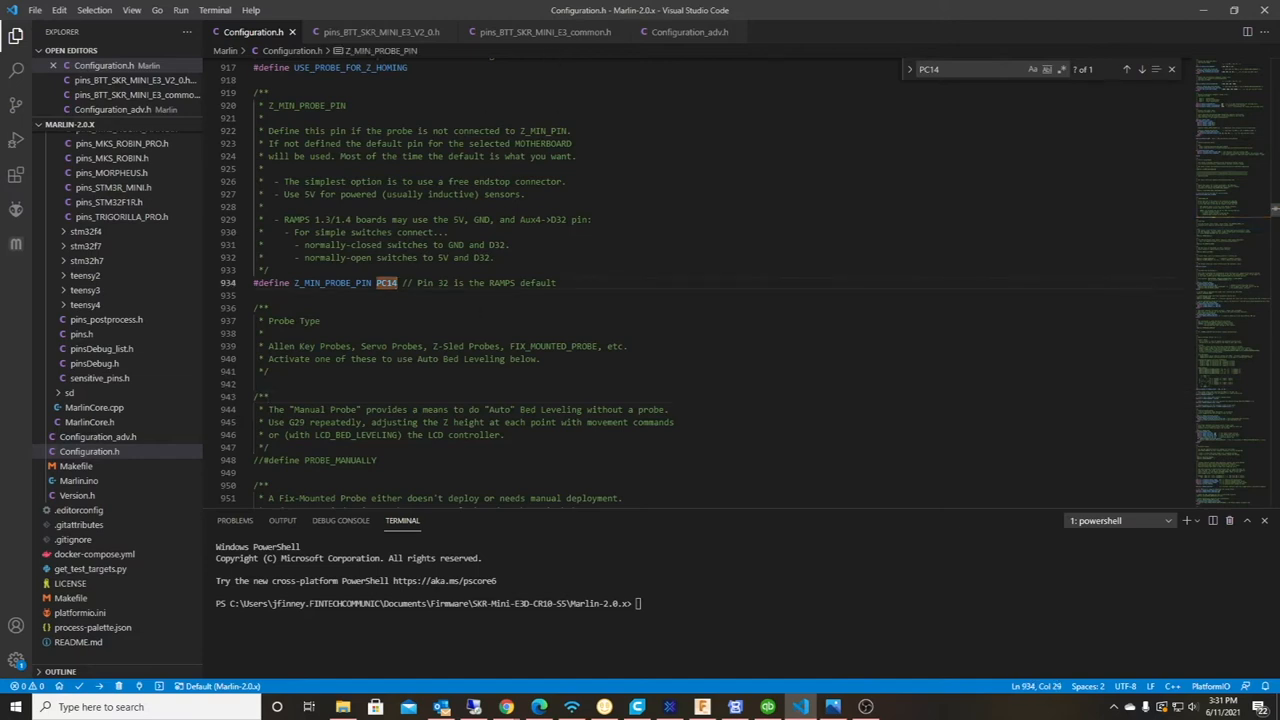
pyautogui.press('Down')
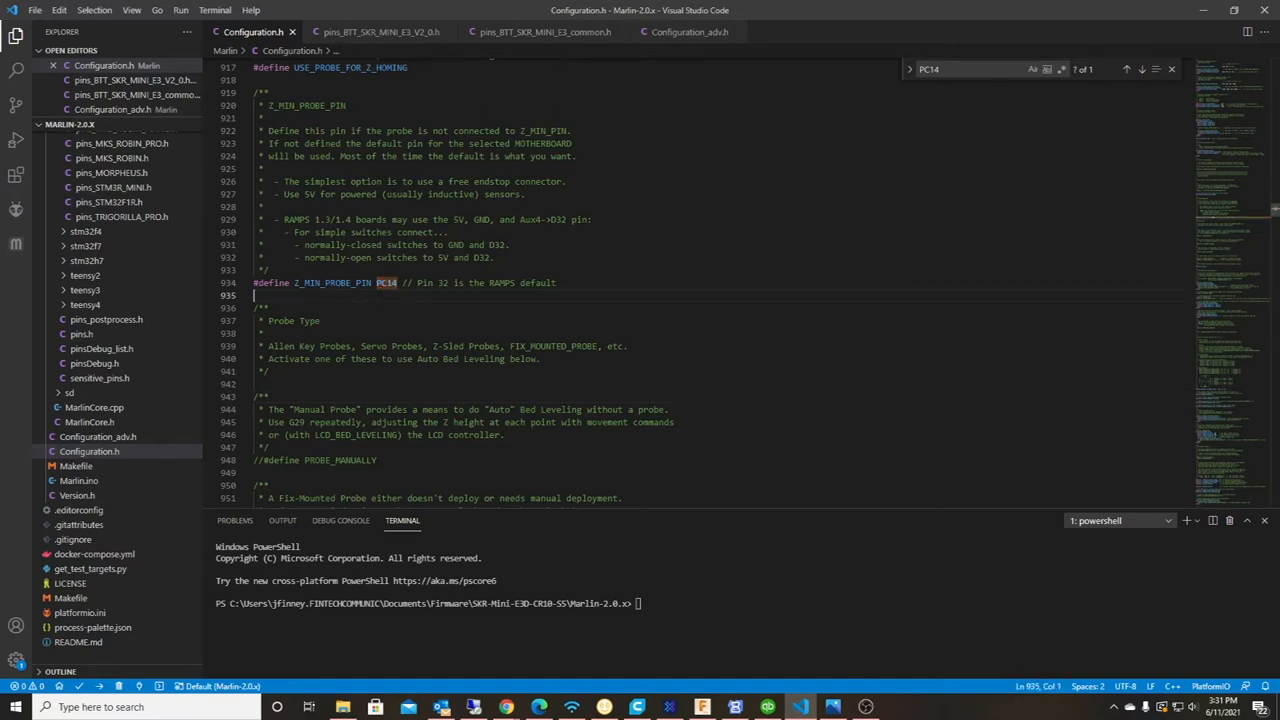
pyautogui.click(535, 32)
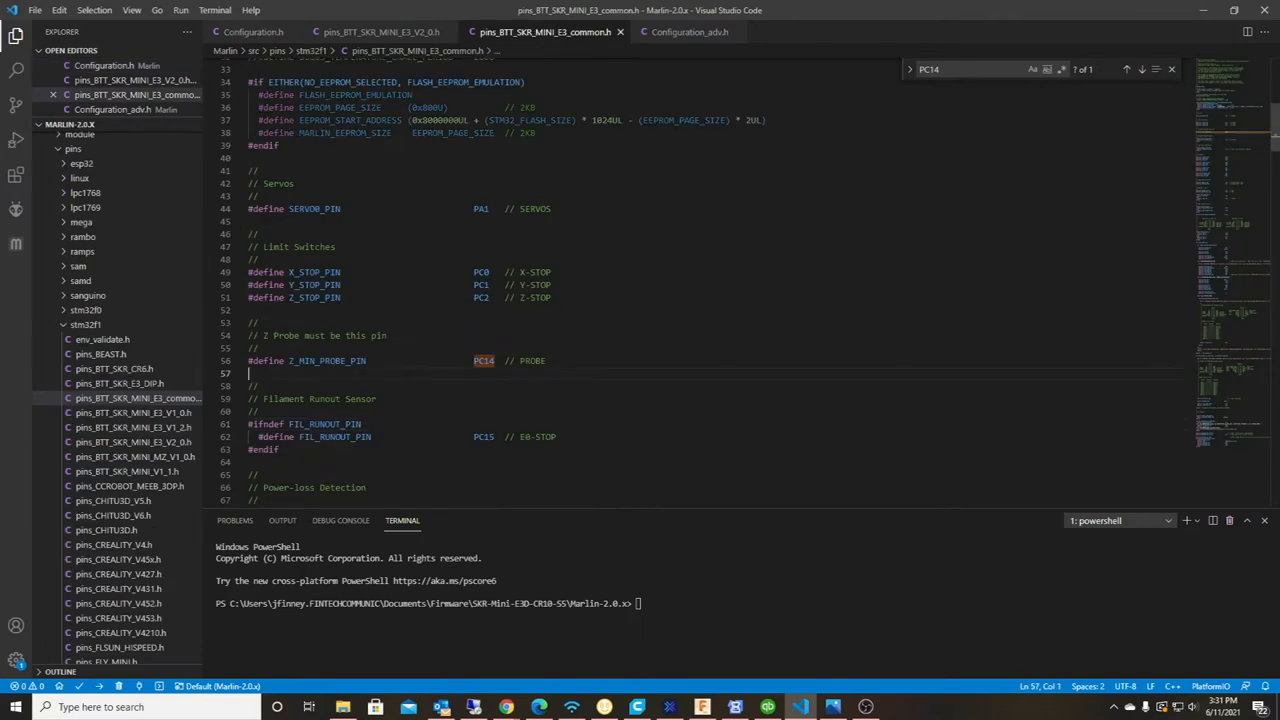
pyautogui.moveTo(366, 361); pyautogui.dragTo(289, 361)
pyautogui.press('Down')
pyautogui.click(697, 36)
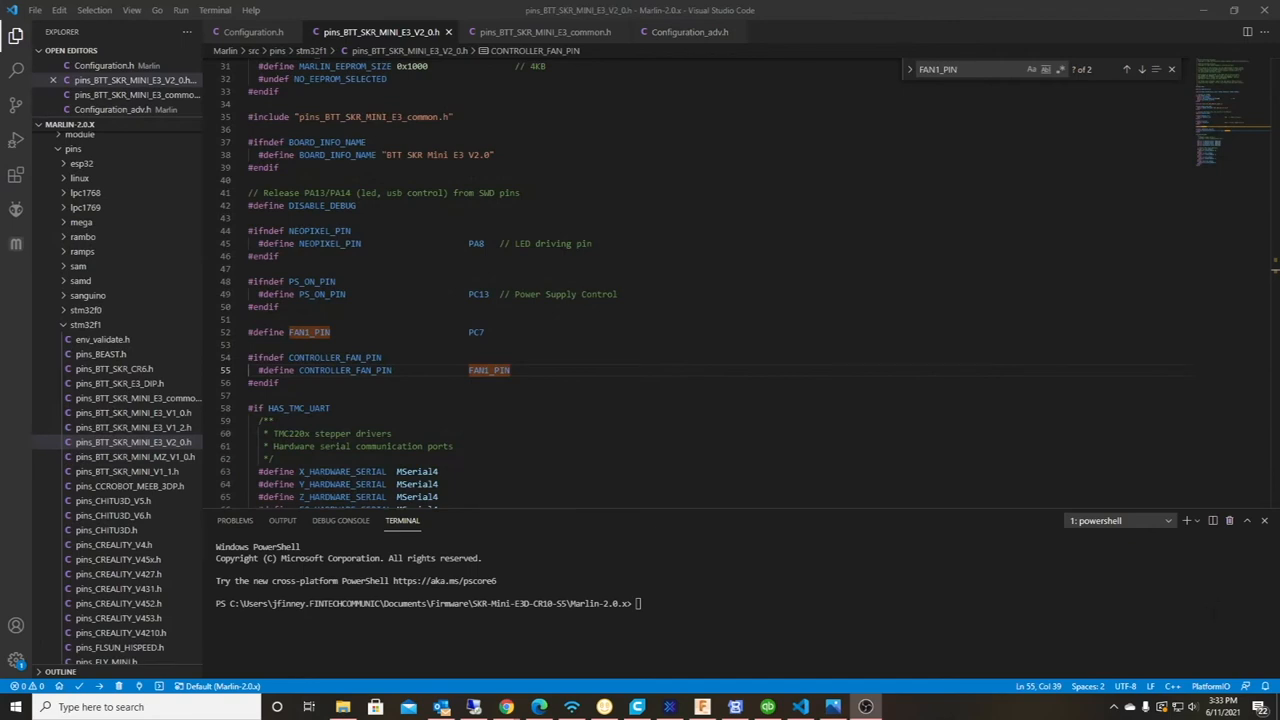
pyautogui.click(833, 707)
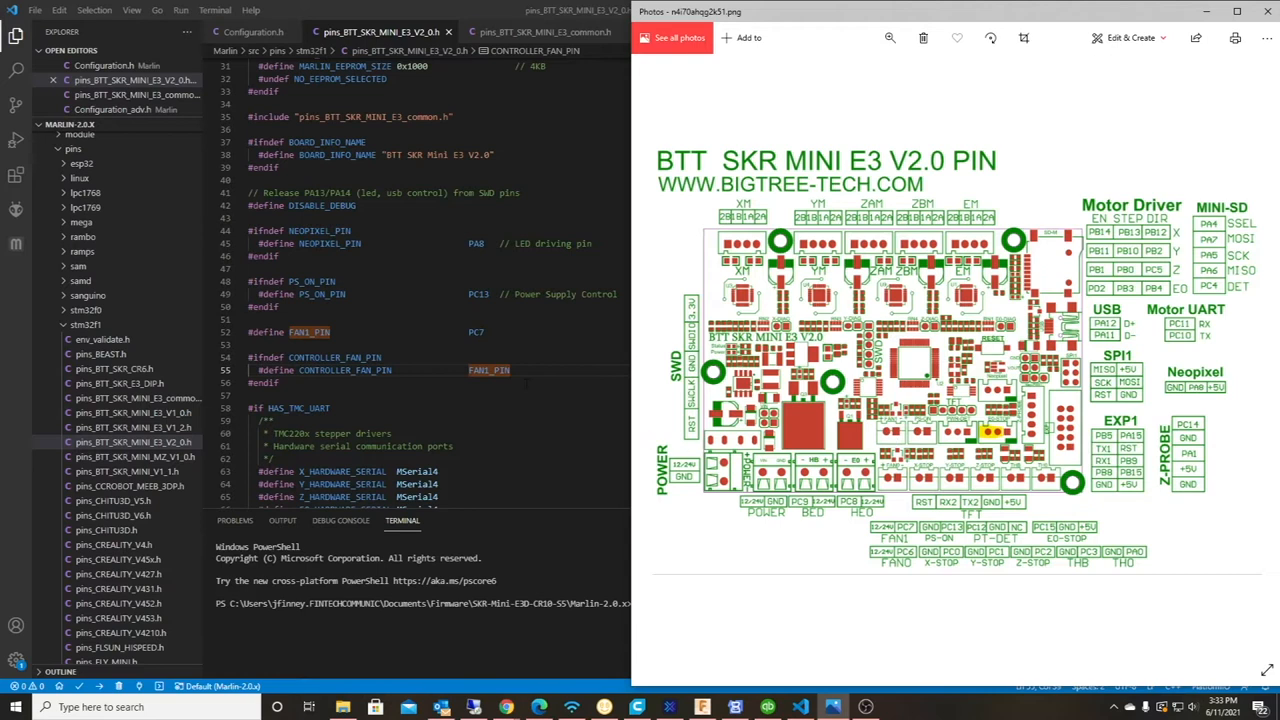
pyautogui.click(262, 357)
# Copy the CONTROLLER_FAN_PIN name from the V2_0 pins file for use in Configuration_adv.h
pyautogui.moveTo(396, 370); pyautogui.dragTo(299, 370)
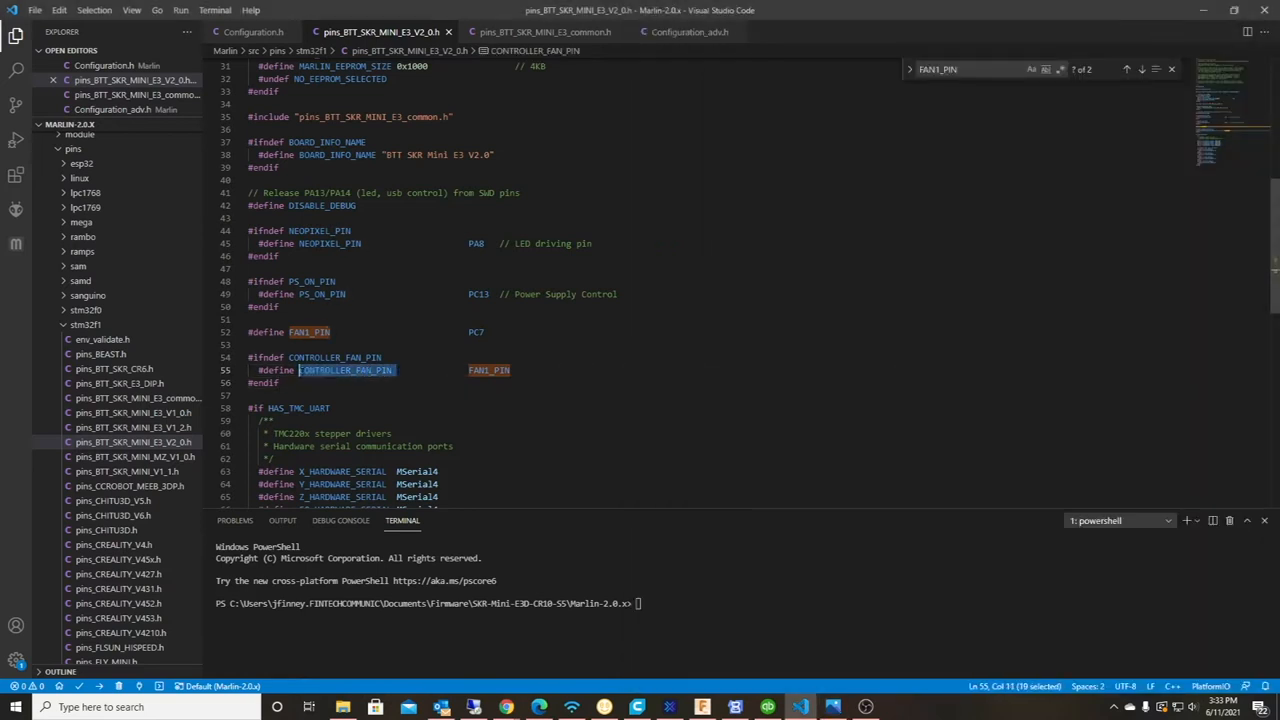
pyautogui.rightClick(323, 370)
pyautogui.click(390, 241)
pyautogui.click(330, 408)
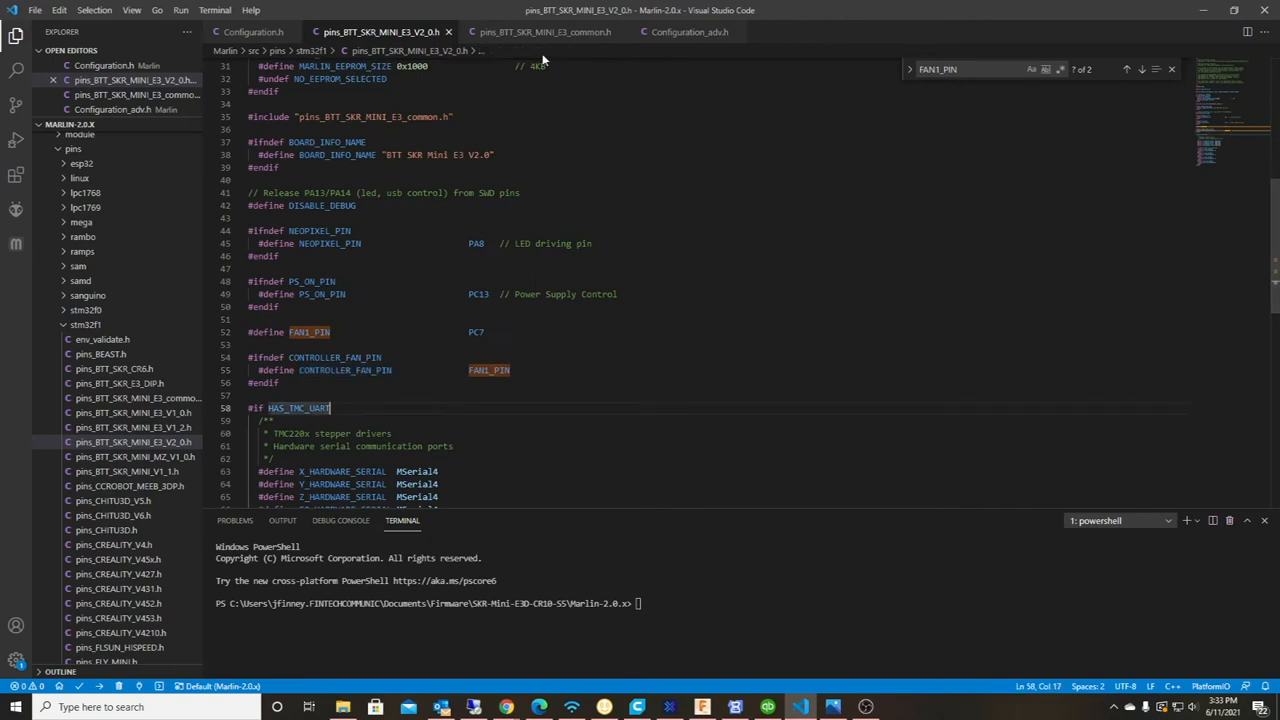
pyautogui.click(690, 32)
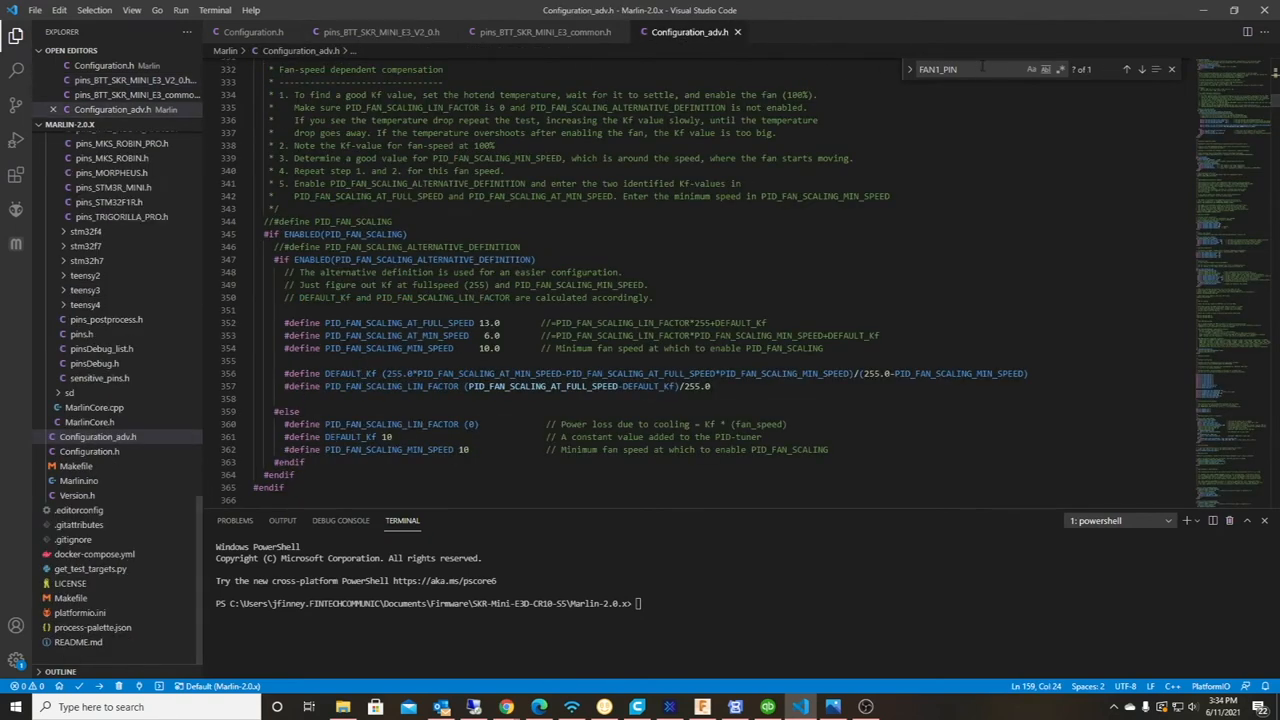
# Search Configuration_adv.h for CONTROLLER_FAN_PIN, find it at -1, and return to Configuration.h
pyautogui.hotkey('ctrl', 'f')
pyautogui.rightClick(945, 69)
pyautogui.click(1000, 148)
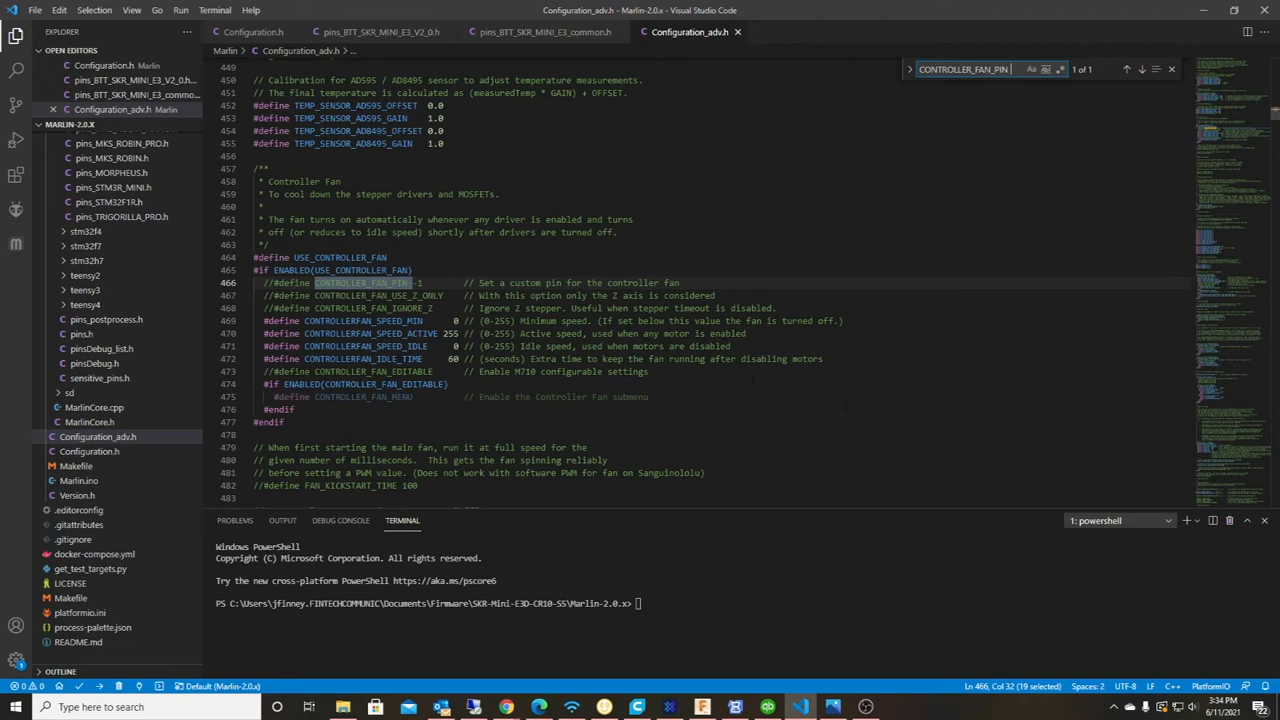
pyautogui.click(410, 283)
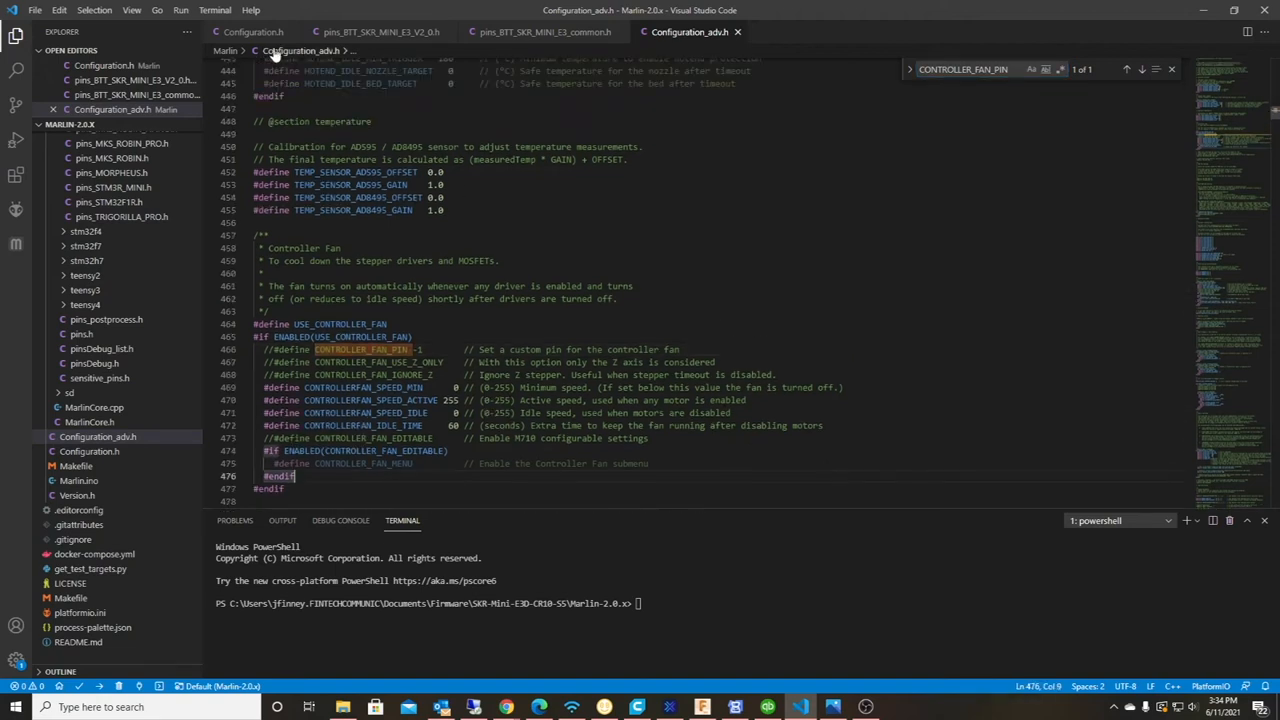
pyautogui.click(265, 36)
pyautogui.scroll(5, 640, 300)
pyautogui.scroll(5, 640, 300)
pyautogui.scroll(5, 640, 300)
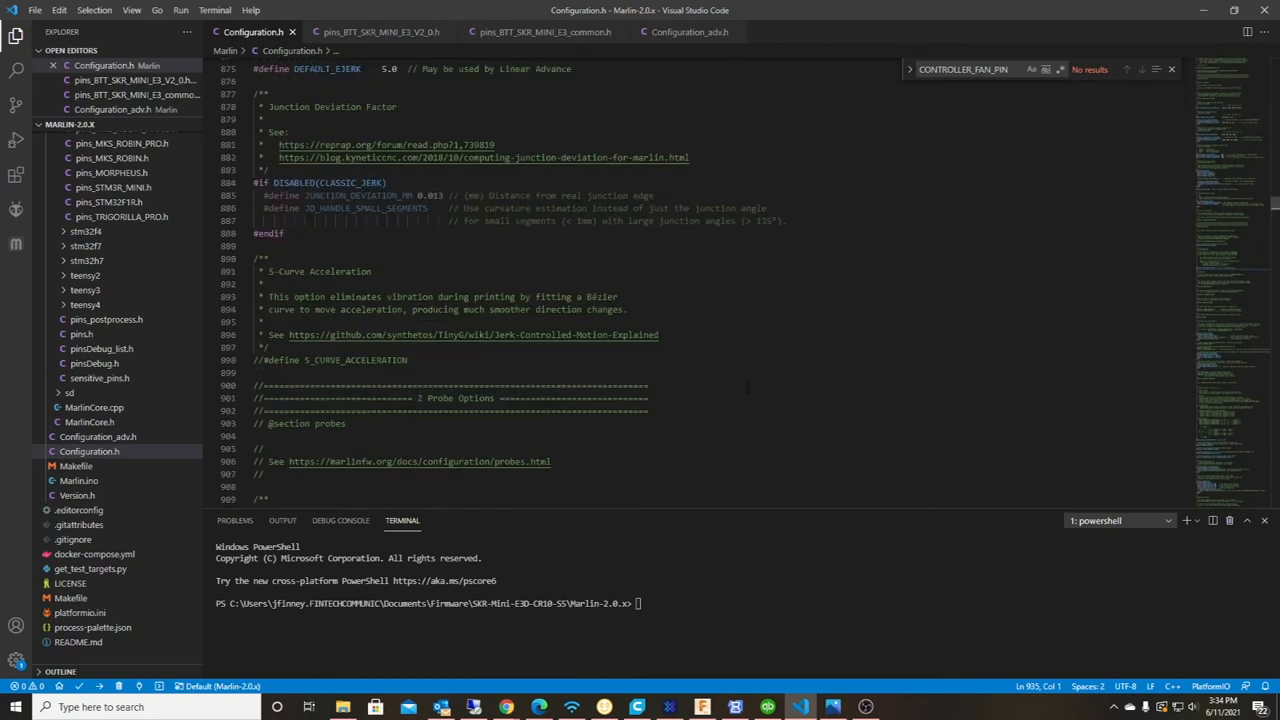
pyautogui.scroll(5, 640, 300)
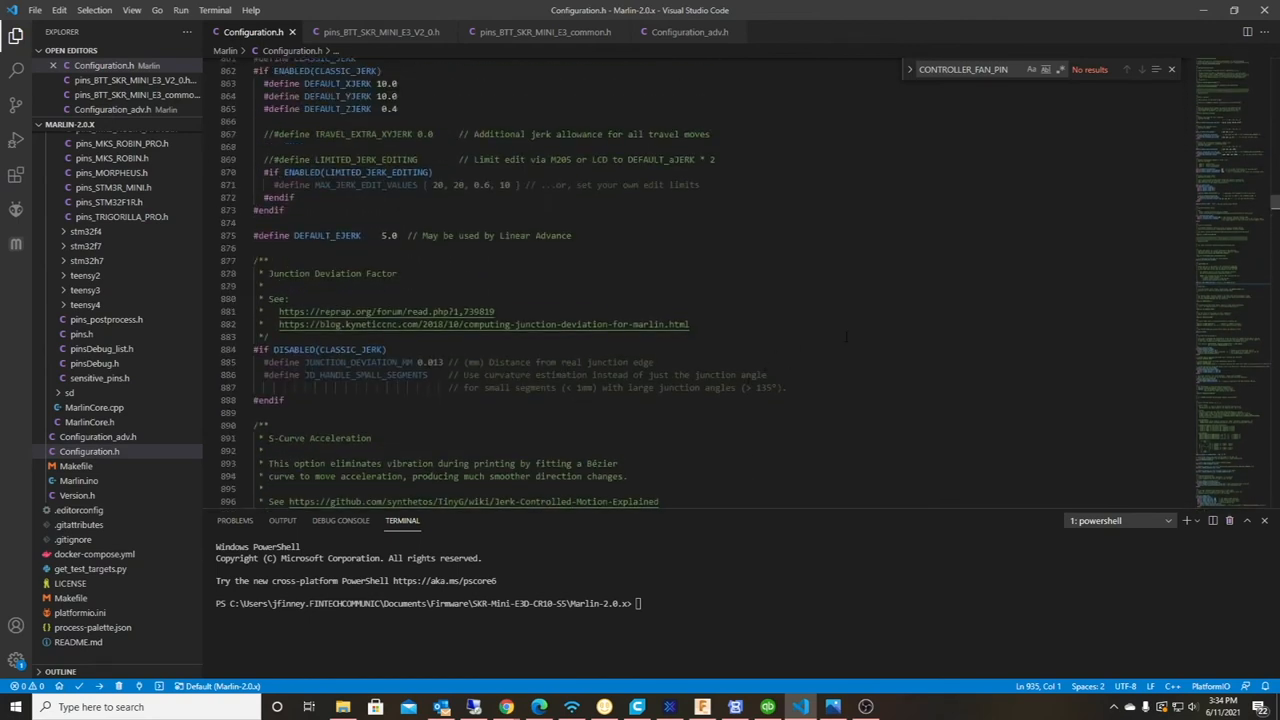
pyautogui.scroll(5, 640, 300)
pyautogui.scroll(4, 640, 300)
pyautogui.scroll(4, 640, 300)
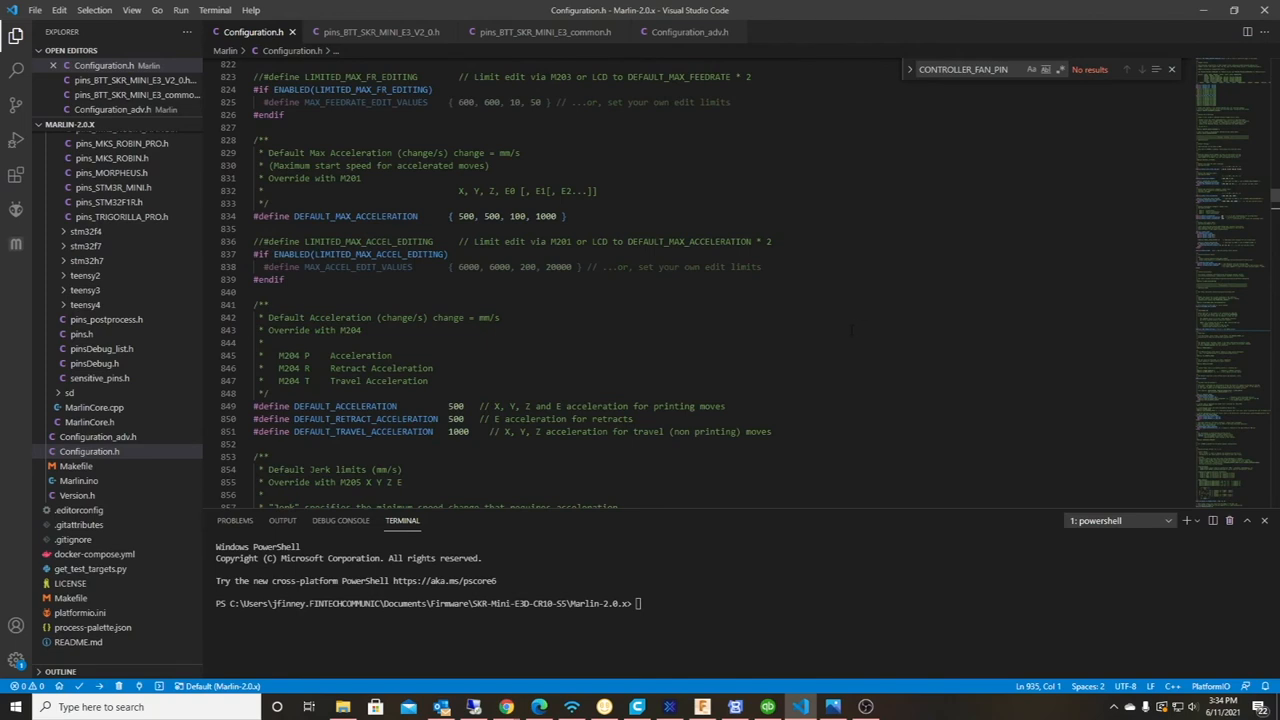
pyautogui.scroll(4, 900, 388)
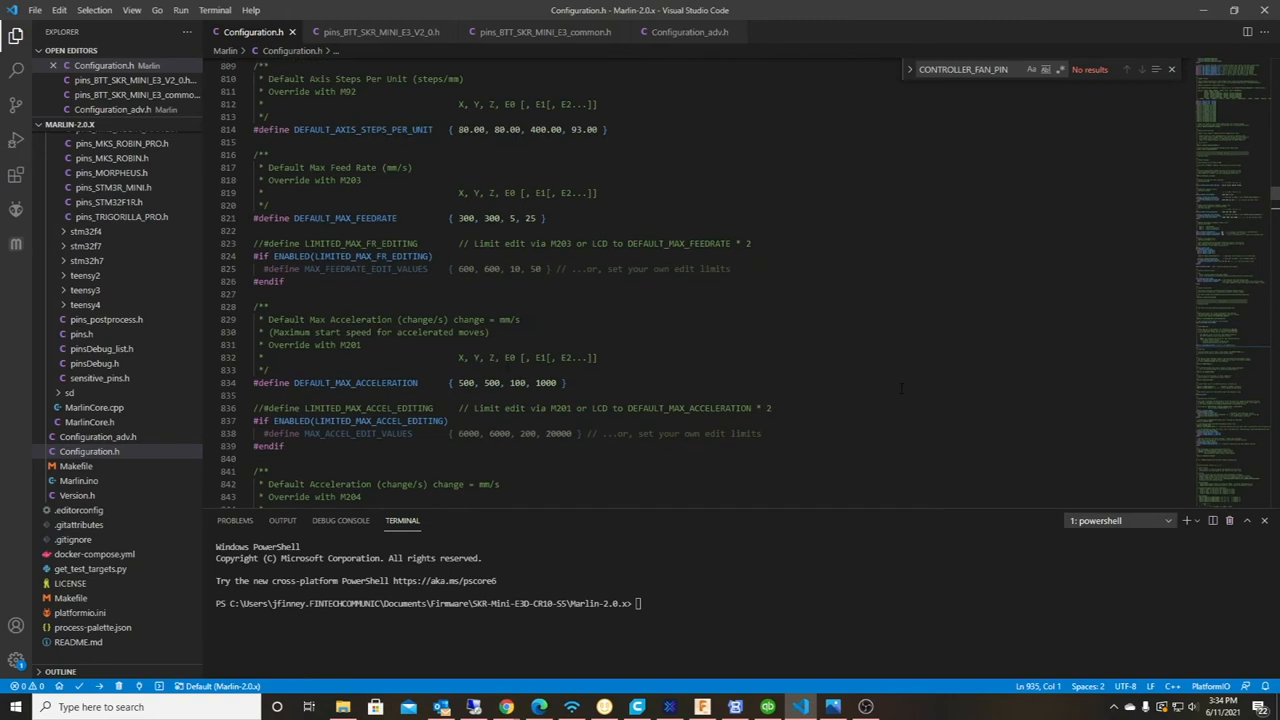
pyautogui.scroll(3, 892, 381)
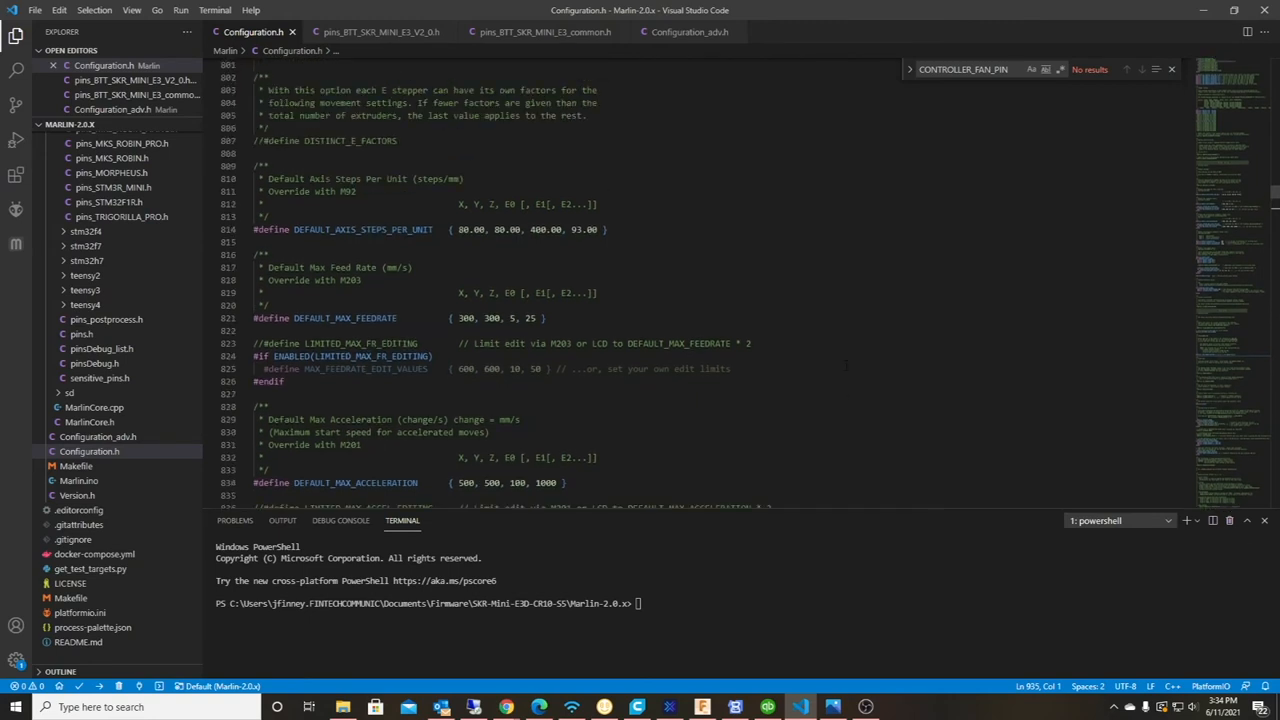
pyautogui.scroll(3, 846, 365)
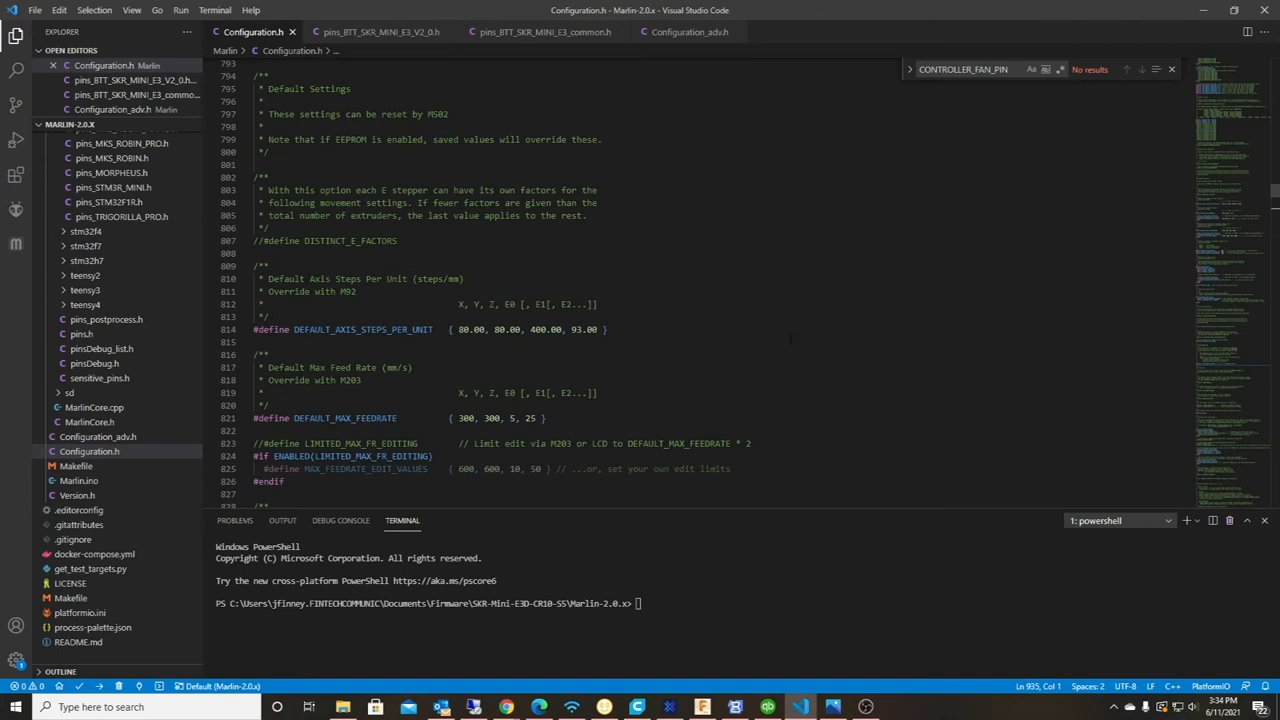
pyautogui.scroll(4, 846, 365)
pyautogui.scroll(4, 846, 365)
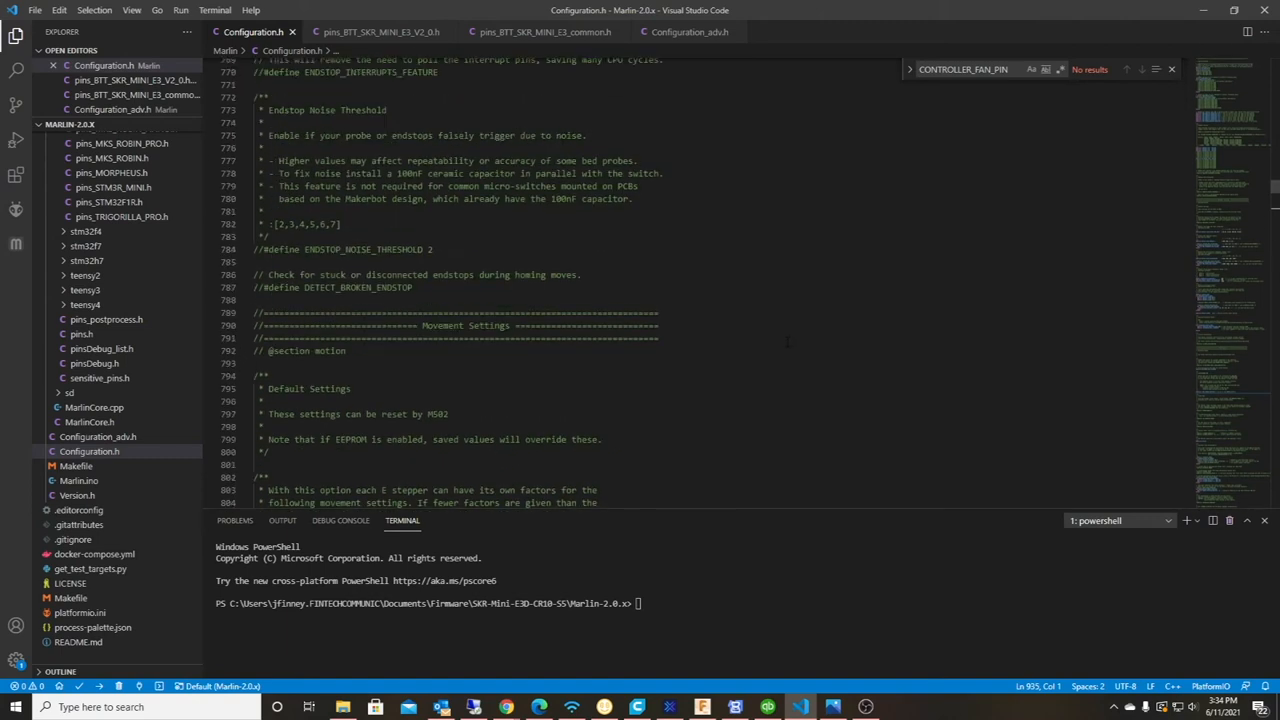
pyautogui.scroll(4, 846, 365)
pyautogui.scroll(4, 846, 365)
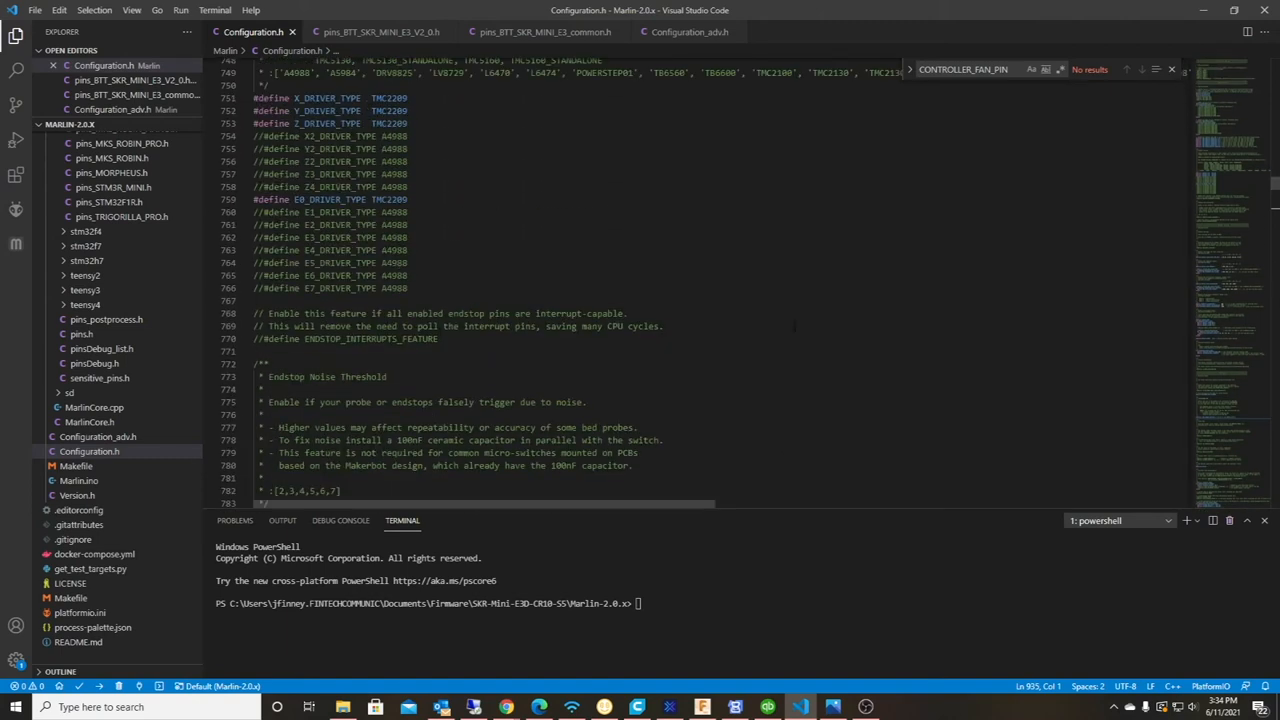
pyautogui.scroll(4, 846, 365)
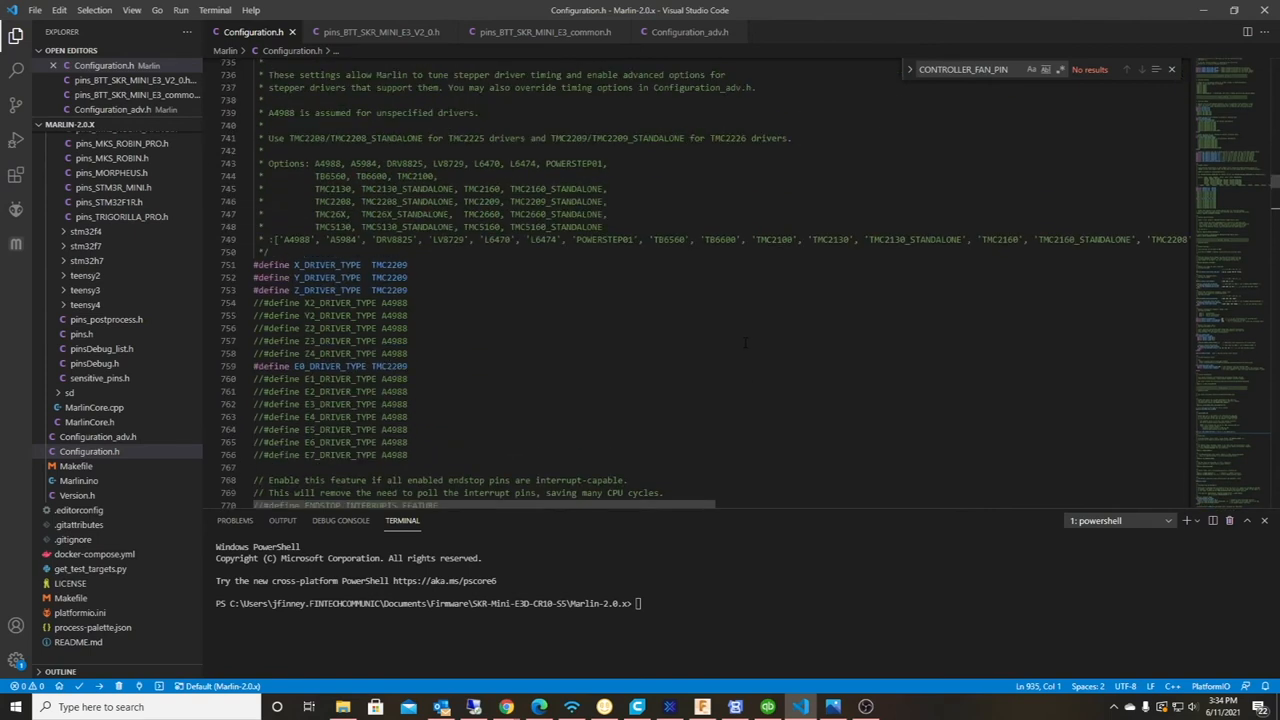
pyautogui.scroll(5, 846, 365)
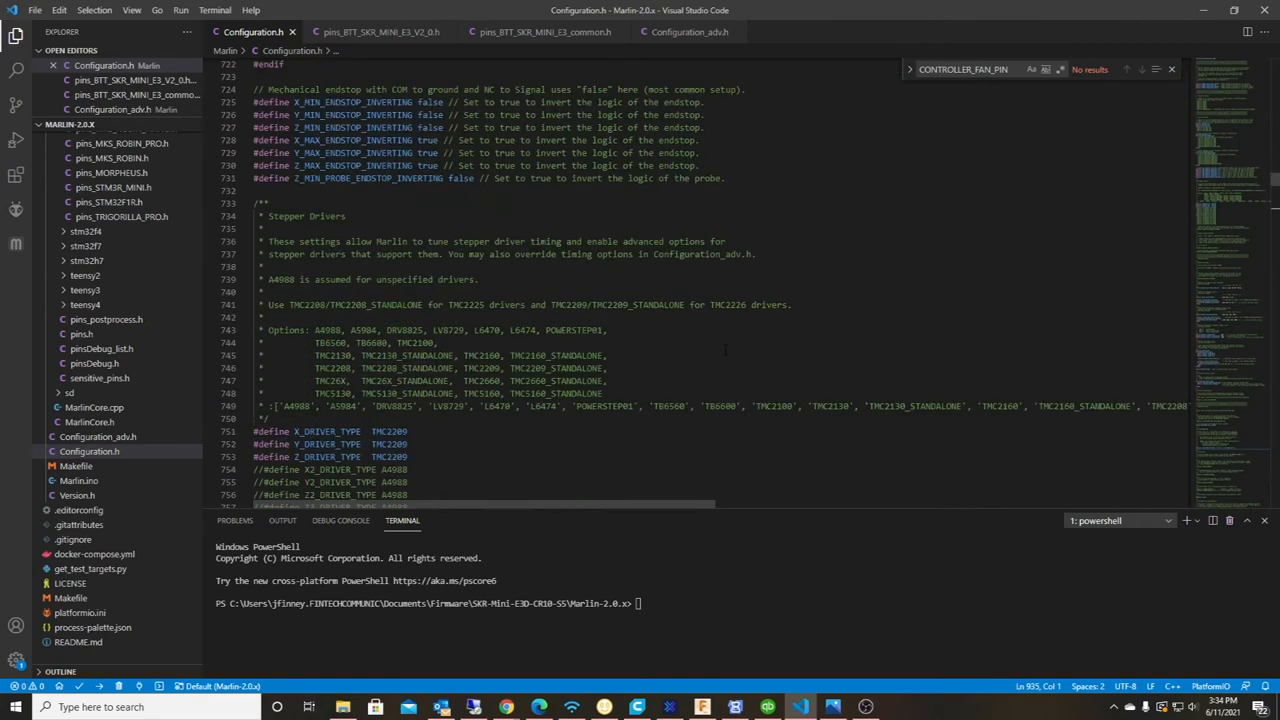
pyautogui.scroll(5, 846, 365)
pyautogui.scroll(4, 846, 365)
pyautogui.scroll(4, 846, 365)
pyautogui.scroll(5, 846, 365)
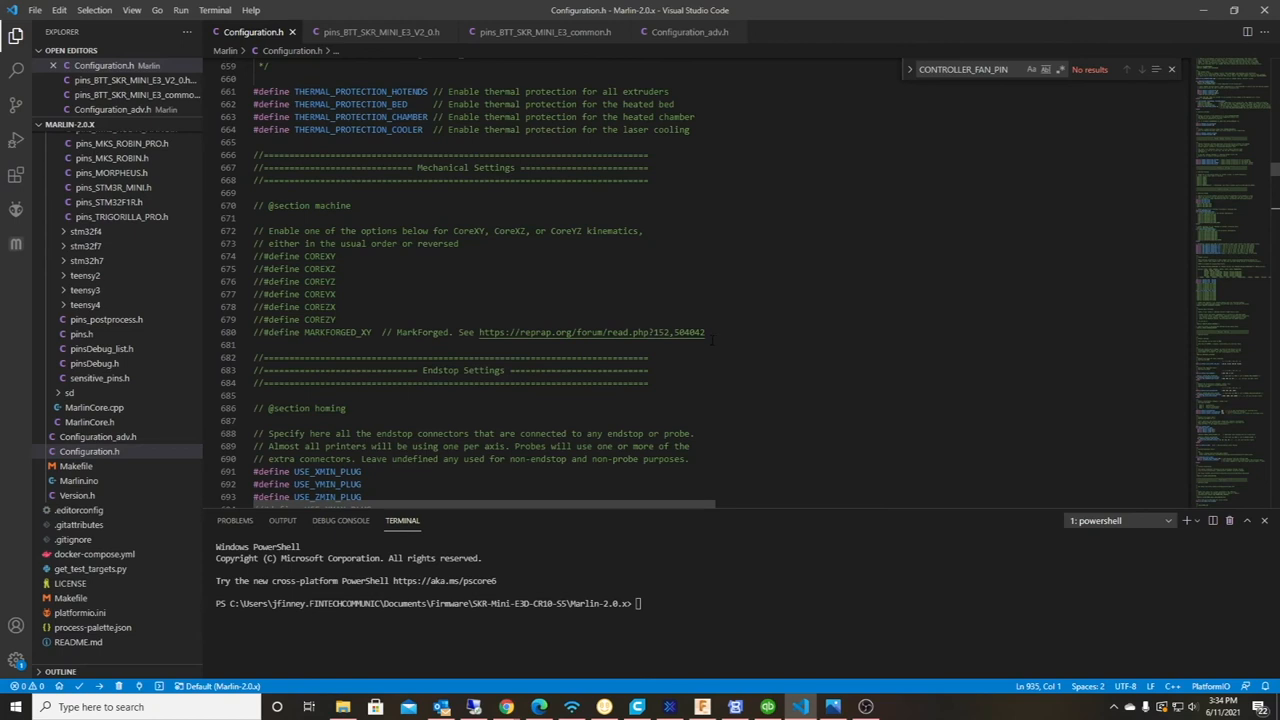
pyautogui.scroll(5, 846, 365)
pyautogui.scroll(5, 846, 365)
pyautogui.scroll(5, 846, 365)
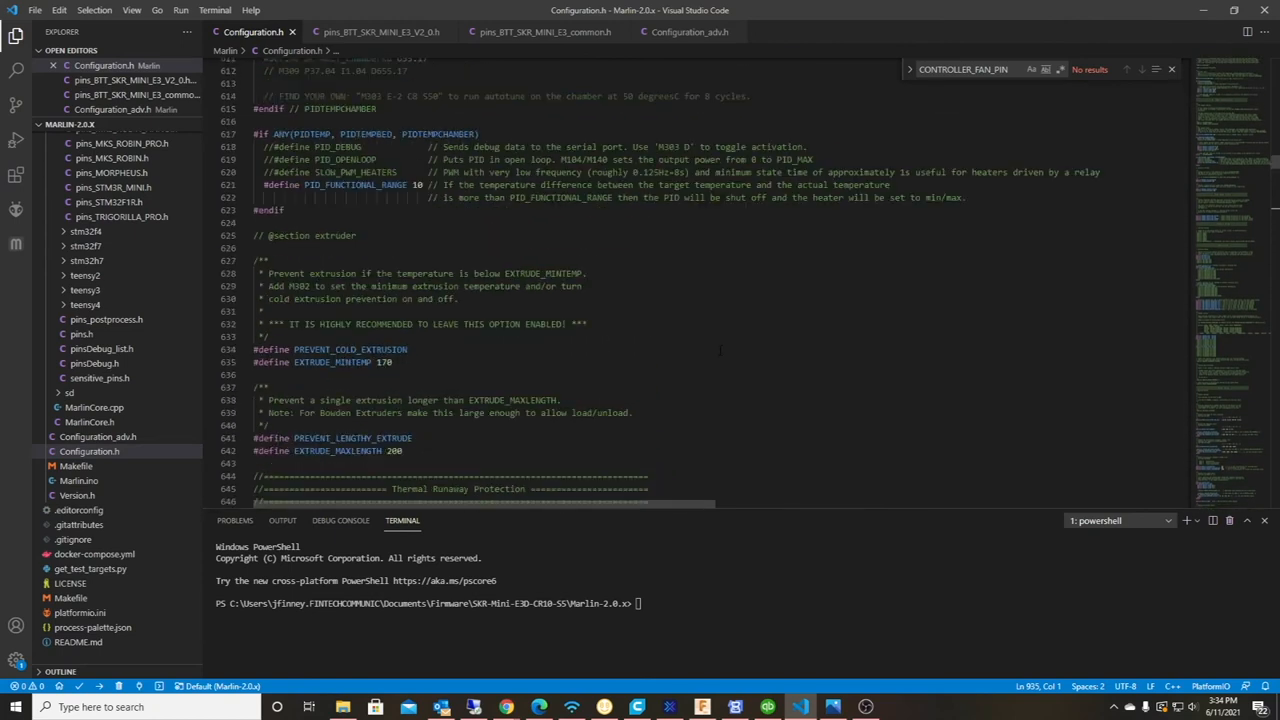
pyautogui.scroll(5, 846, 365)
pyautogui.scroll(5, 846, 365)
pyautogui.scroll(4, 846, 365)
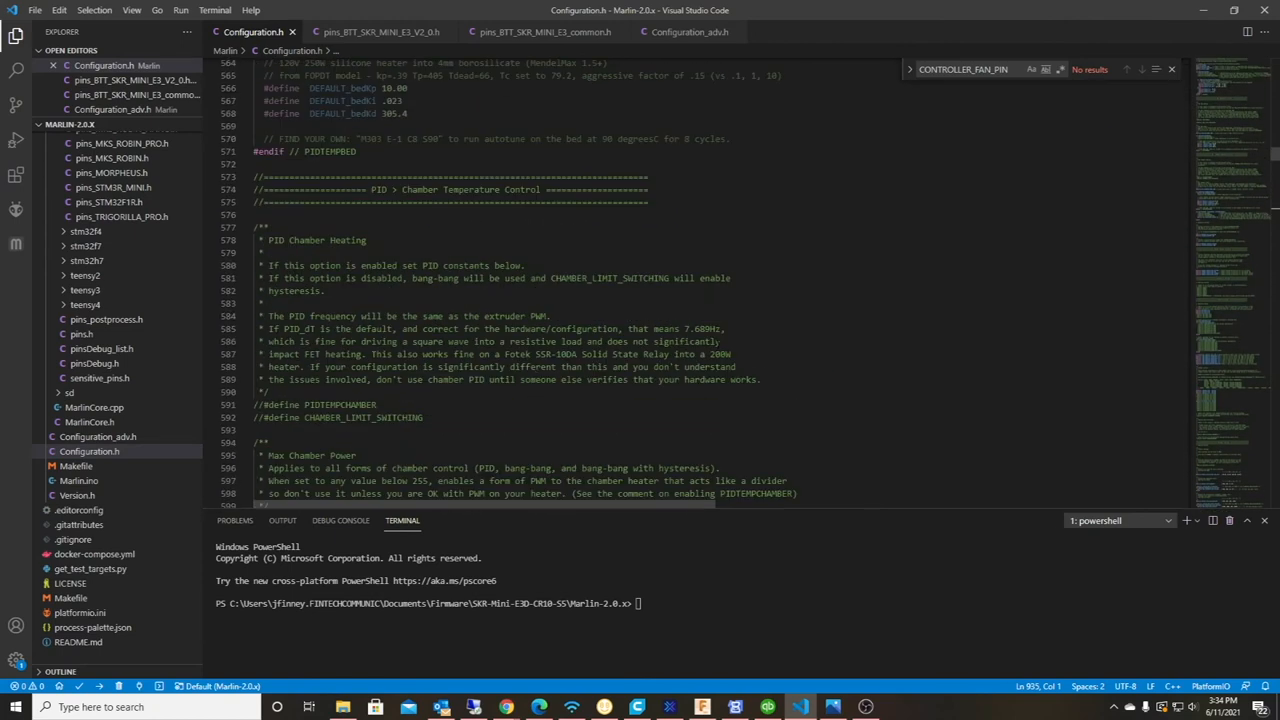
pyautogui.scroll(4, 846, 365)
pyautogui.scroll(4, 846, 365)
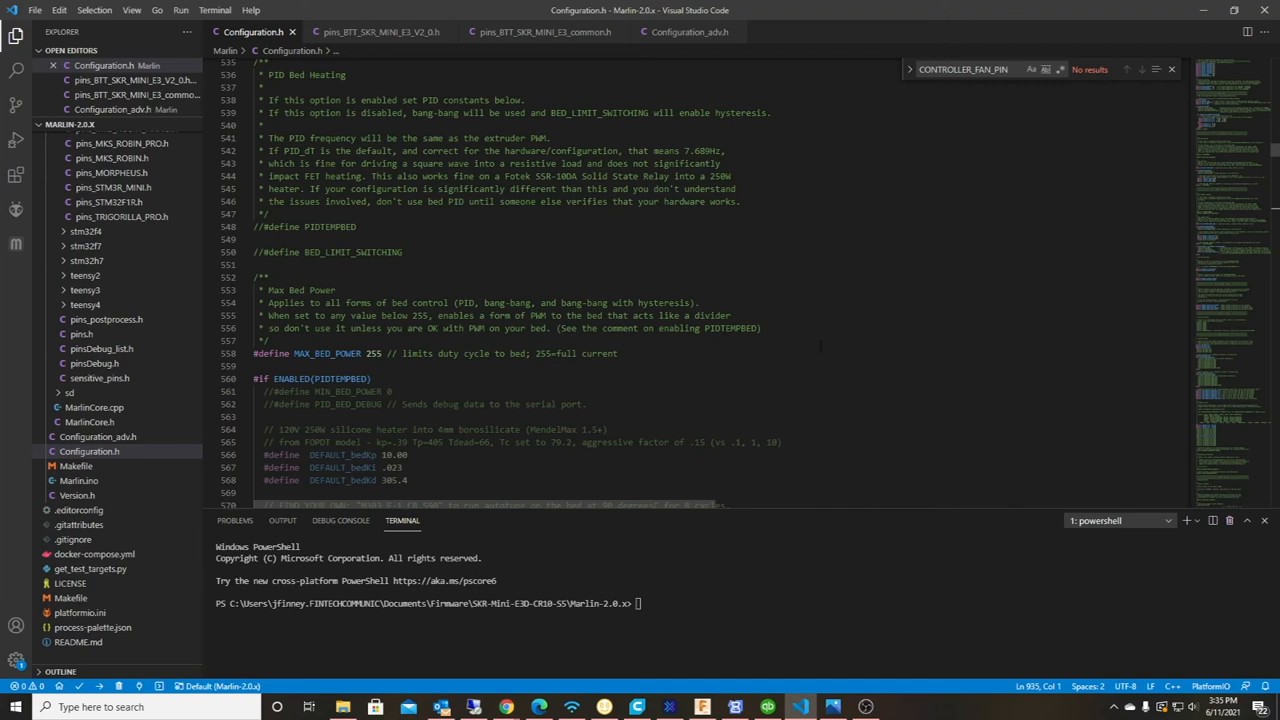
pyautogui.scroll(5, 700, 300)
pyautogui.scroll(5, 700, 300)
pyautogui.scroll(5, 700, 300)
pyautogui.scroll(5, 700, 300)
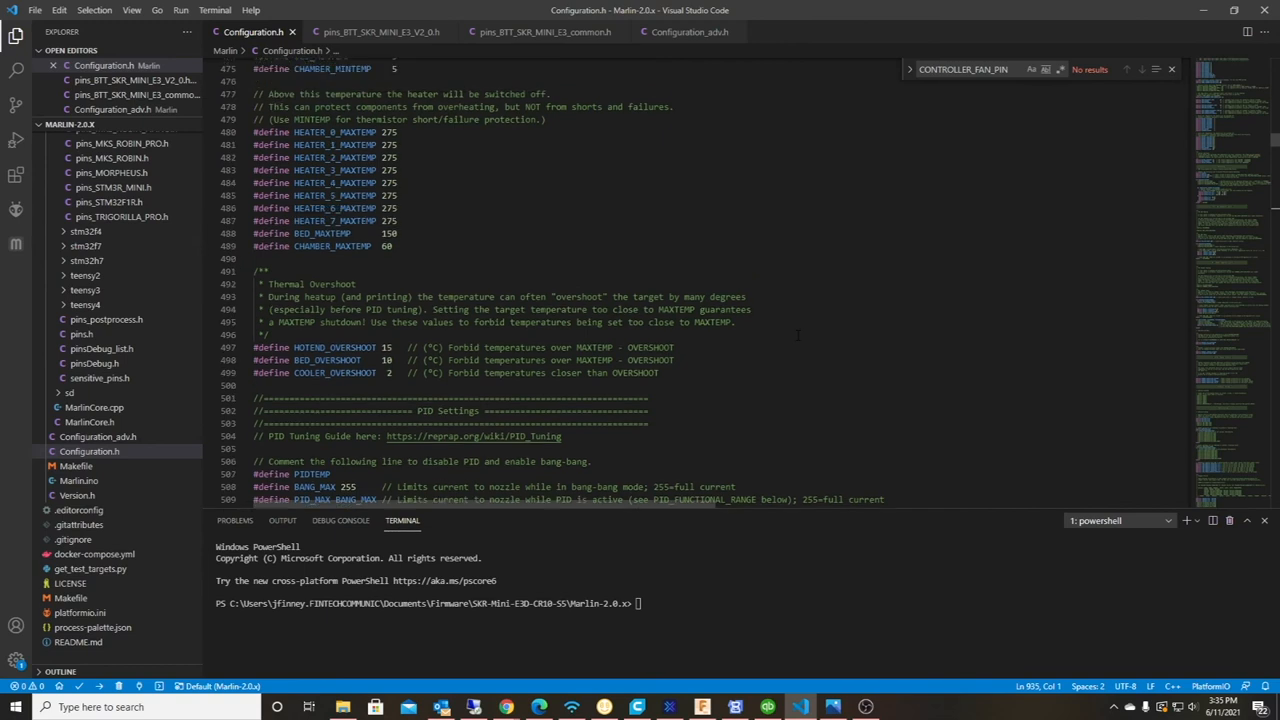
pyautogui.scroll(5, 700, 300)
pyautogui.scroll(5, 700, 300)
pyautogui.scroll(5, 700, 300)
pyautogui.scroll(5, 700, 300)
pyautogui.scroll(5, 700, 300)
pyautogui.scroll(5, 700, 300)
pyautogui.scroll(3, 700, 300)
pyautogui.scroll(3, 700, 300)
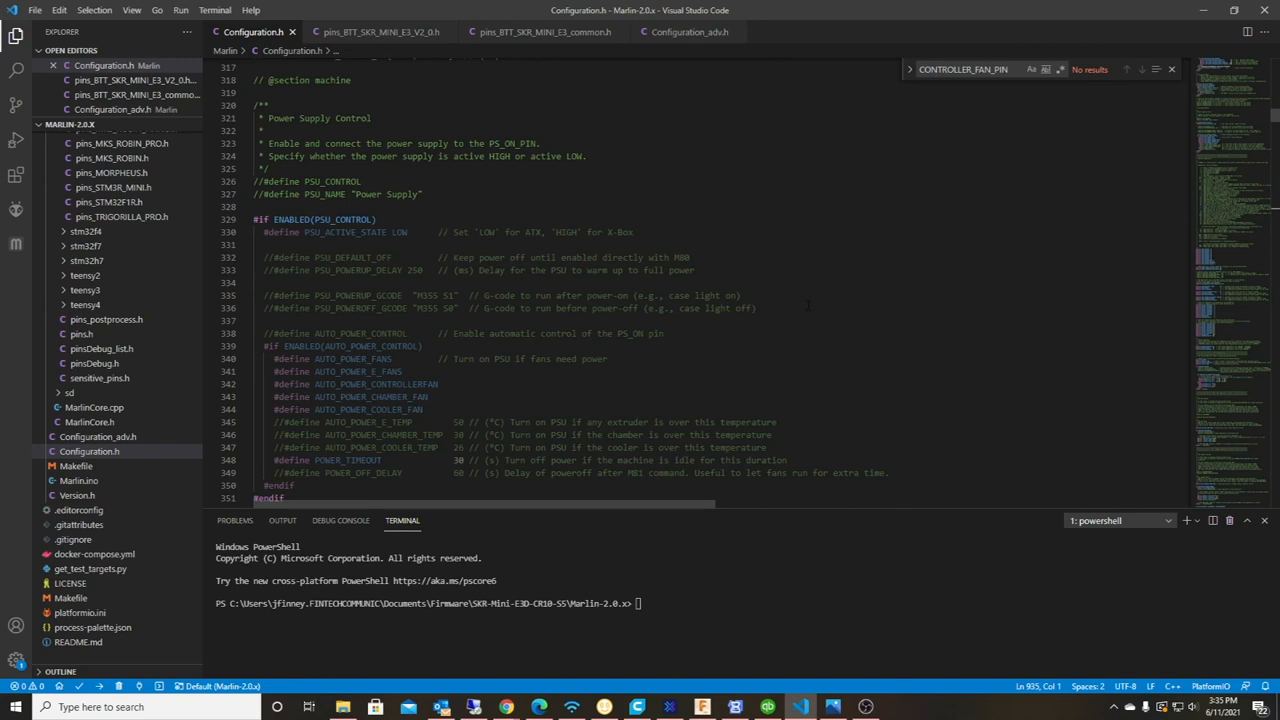
pyautogui.scroll(4, 825, 319)
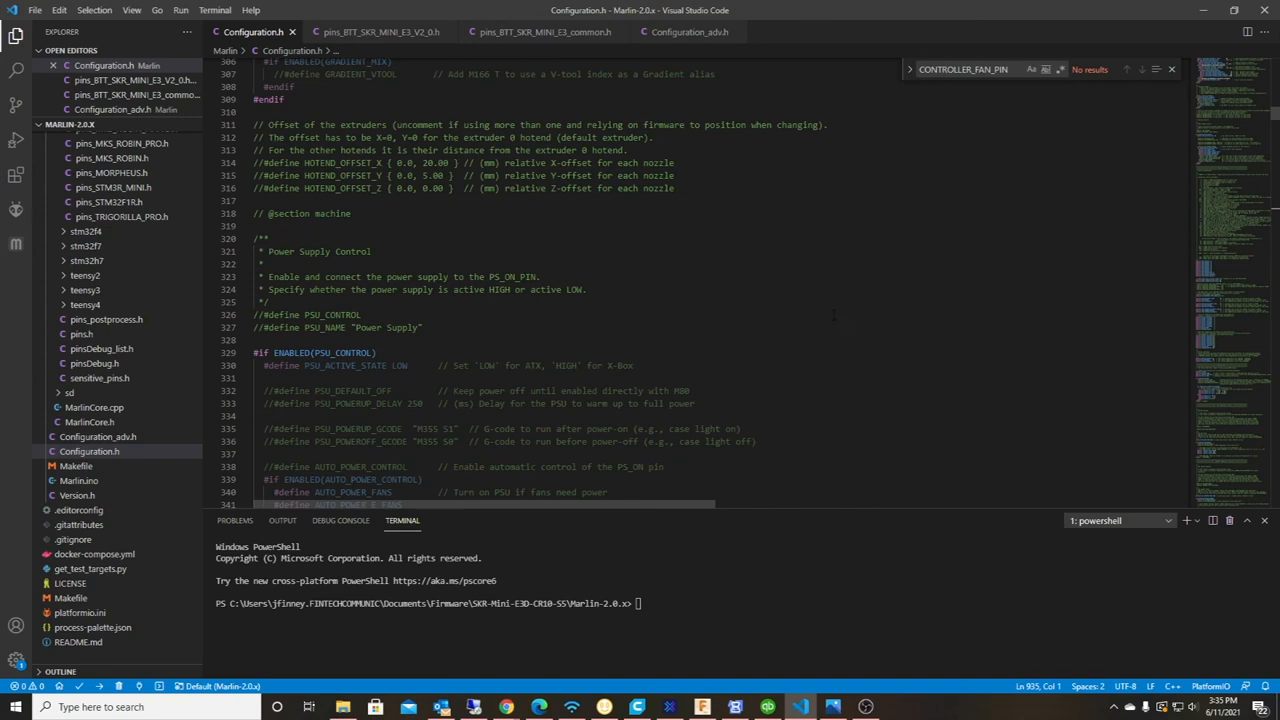